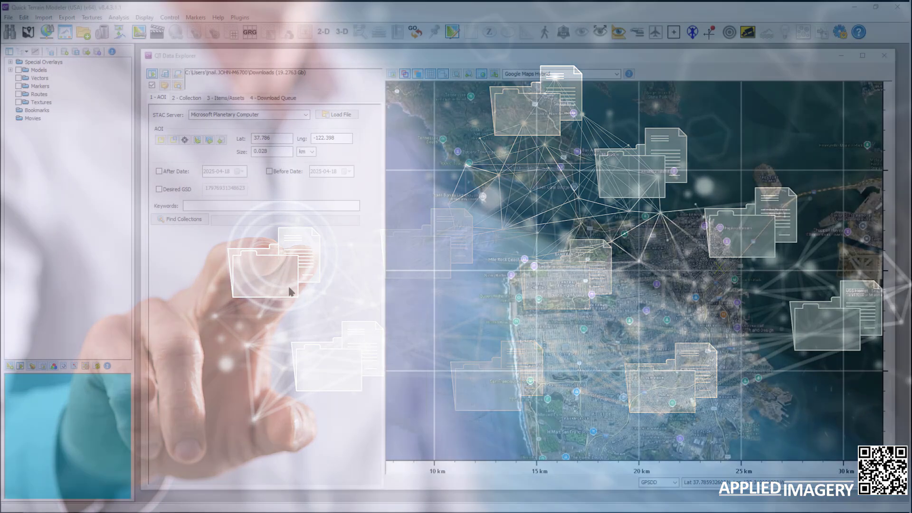
# - Search the USGS 3DEP Lidar VPC server for lidar collections covering San Francisco
pyautogui.click(305, 114)
pyautogui.click(263, 183)
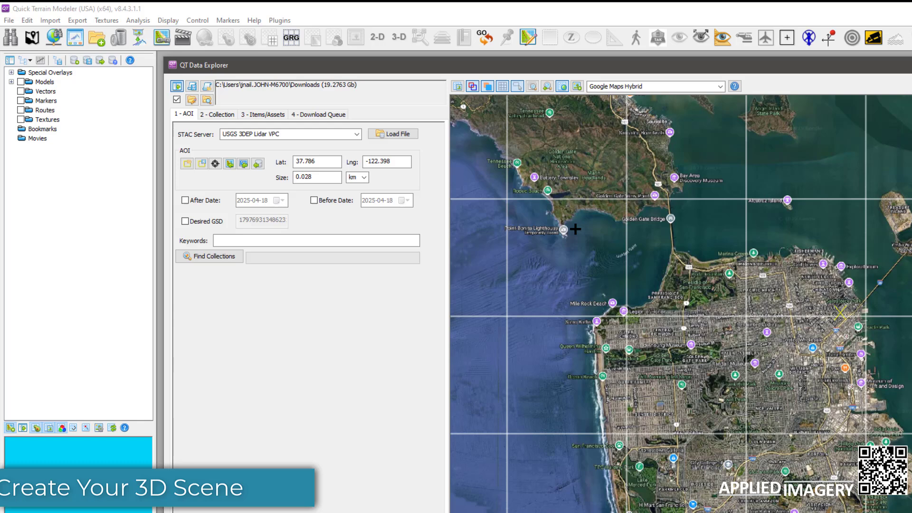
pyautogui.click(231, 255)
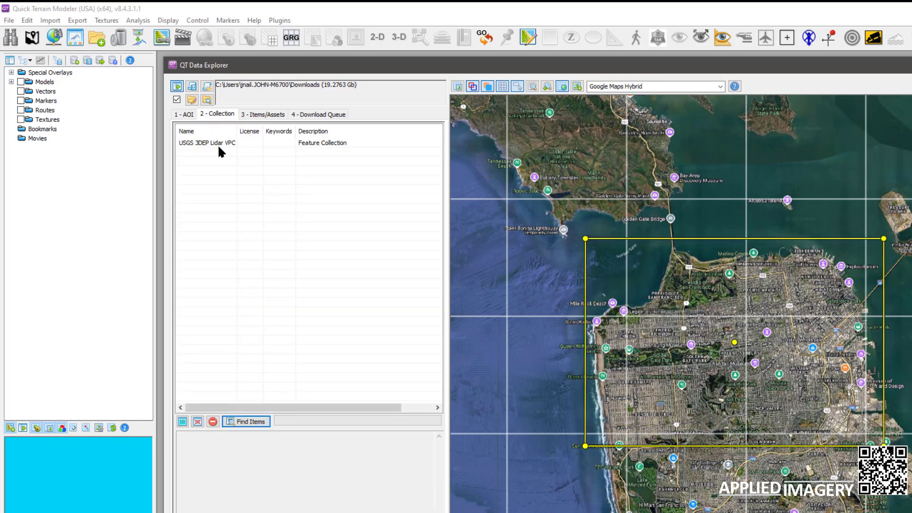
# - Select the USGS 3DEP Lidar VPC collection, list its items and preview their map coverage
pyautogui.click(216, 144)
pyautogui.click(254, 422)
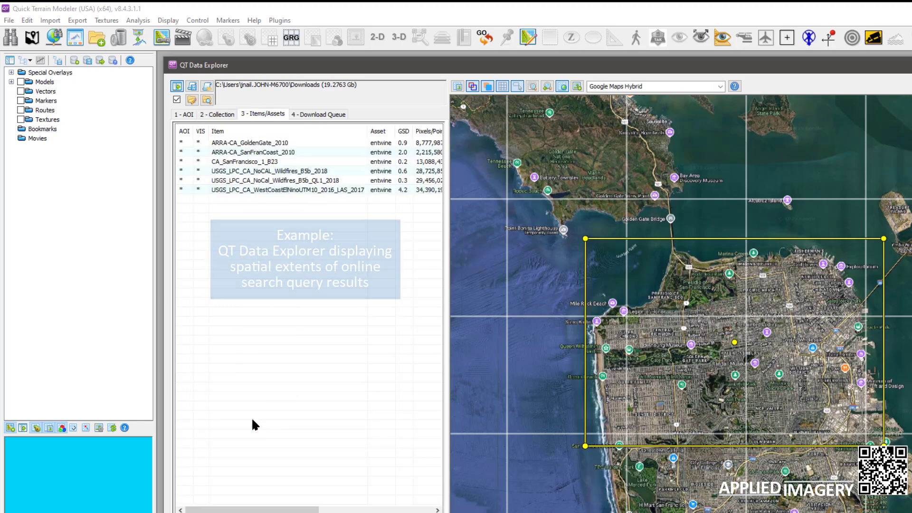
pyautogui.click(264, 154)
pyautogui.click(265, 162)
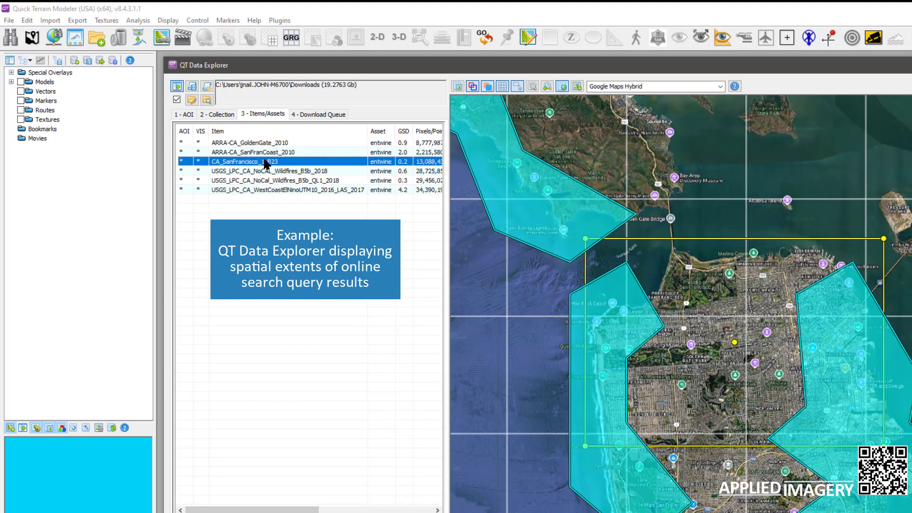
pyautogui.click(272, 180)
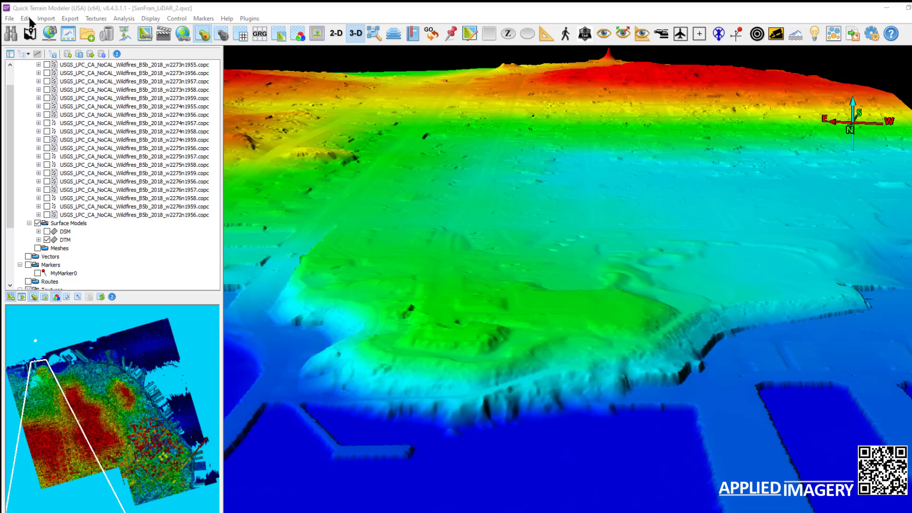
# - Bring up Edit's coordinate conversion settings and its list of coordinate system presets
pyautogui.click(25, 16)
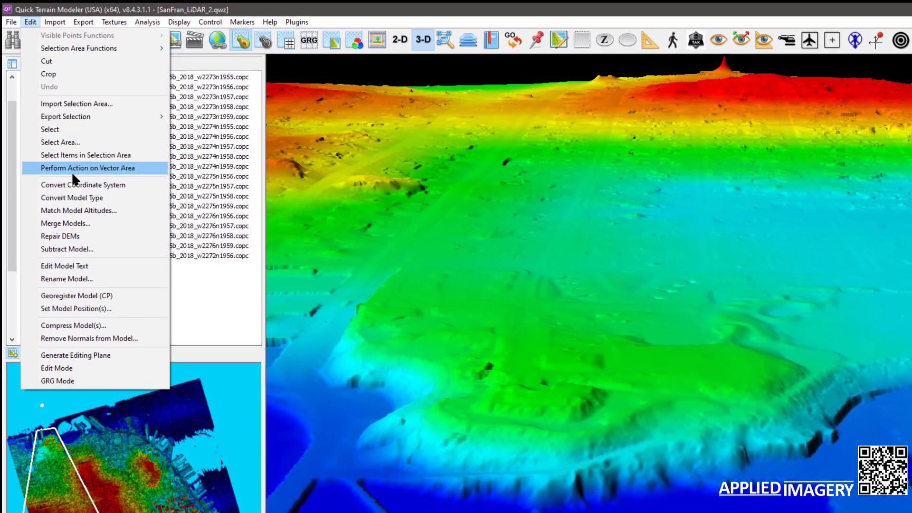
pyautogui.click(72, 169)
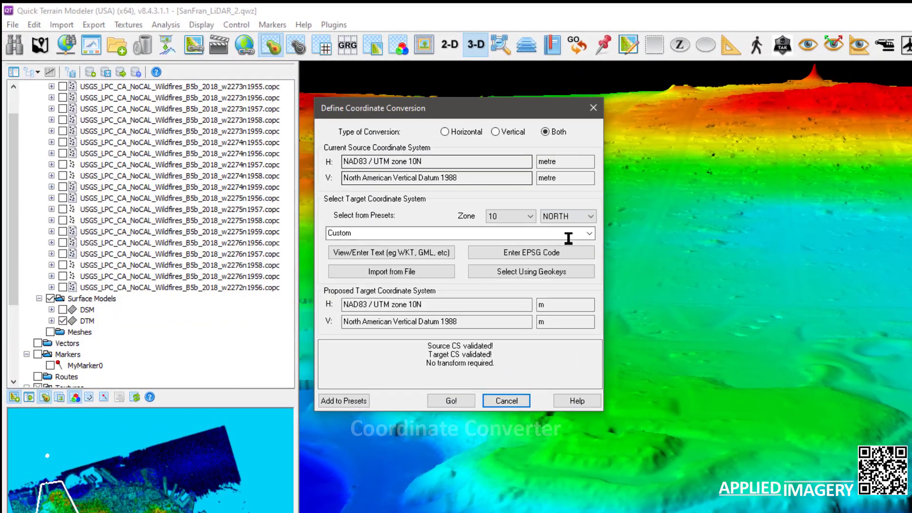
pyautogui.click(589, 233)
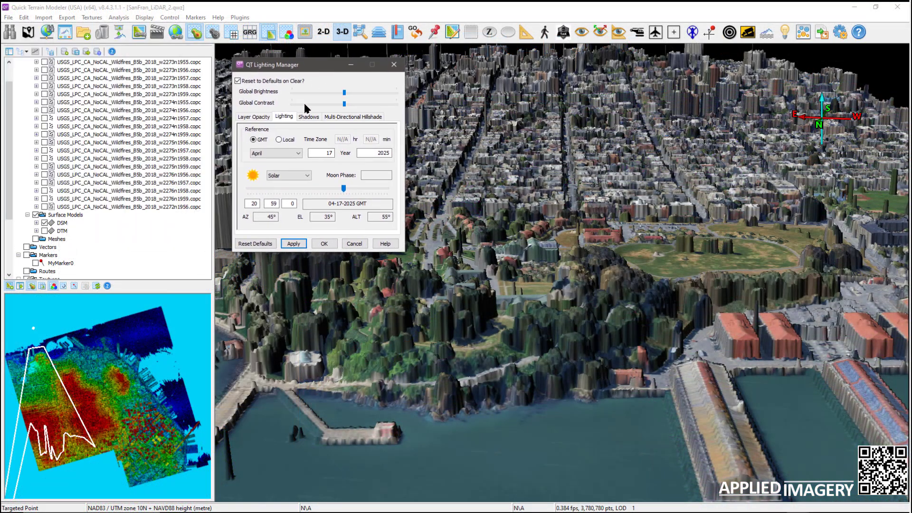
# - Slide the sun's time of day on the Lighting tab to relight the city, then close Lighting Manager
pyautogui.click(285, 117)
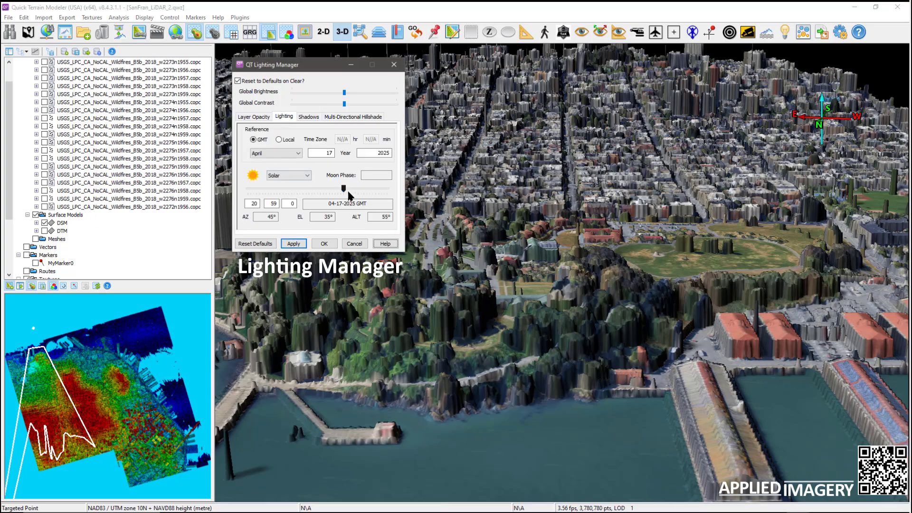
pyautogui.moveTo(345, 192)
pyautogui.mouseDown()
pyautogui.moveTo(330, 194)
pyautogui.moveTo(359, 193)
pyautogui.mouseUp()
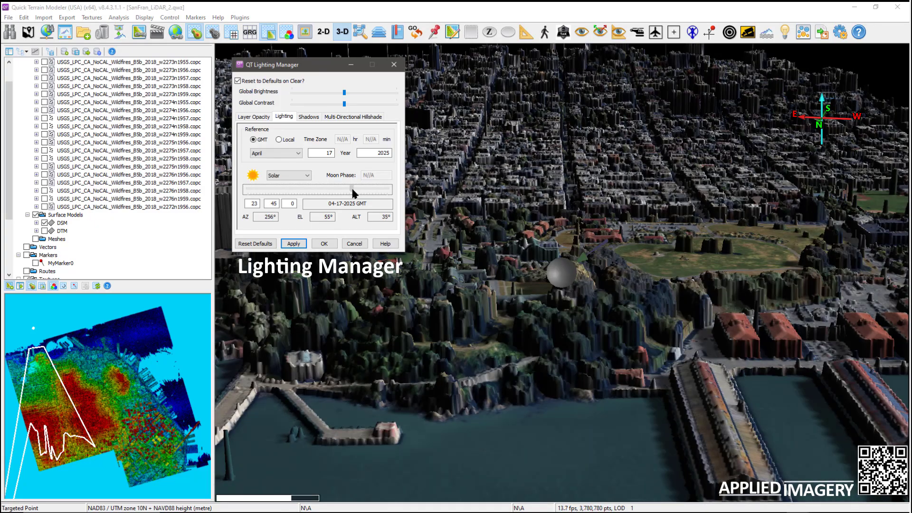
pyautogui.moveTo(359, 193); pyautogui.dragTo(351, 193)
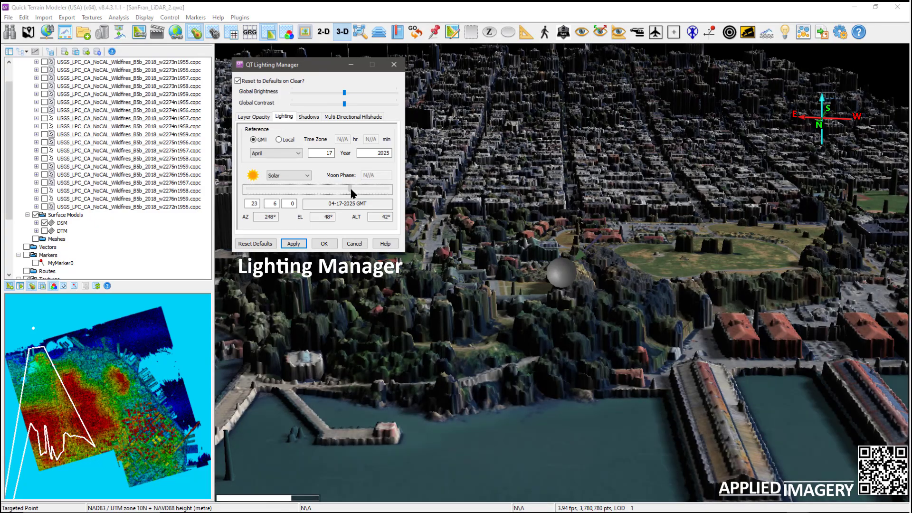
pyautogui.click(324, 244)
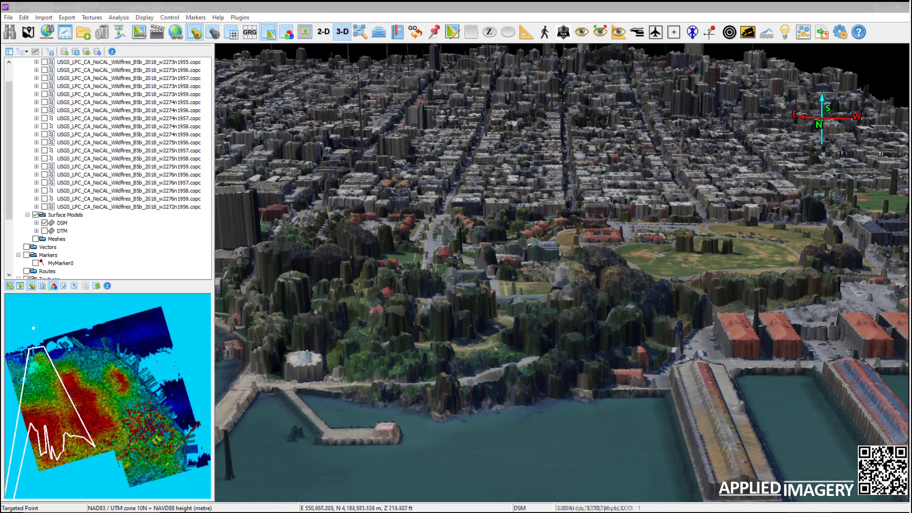
# - Bring up and reposition the folder index creation window, then dismiss the analysis commands
pyautogui.click(28, 32)
pyautogui.moveTo(55, 29); pyautogui.dragTo(280, 74)
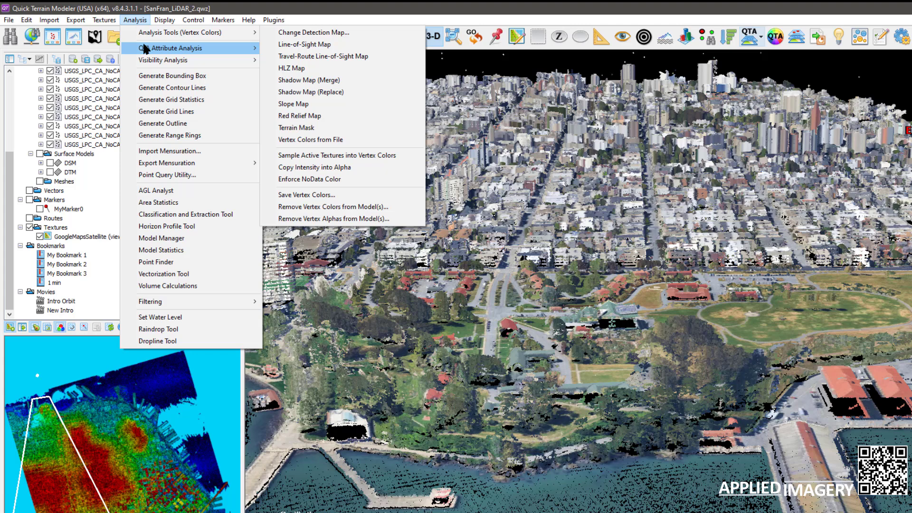
pyautogui.moveTo(170, 48)
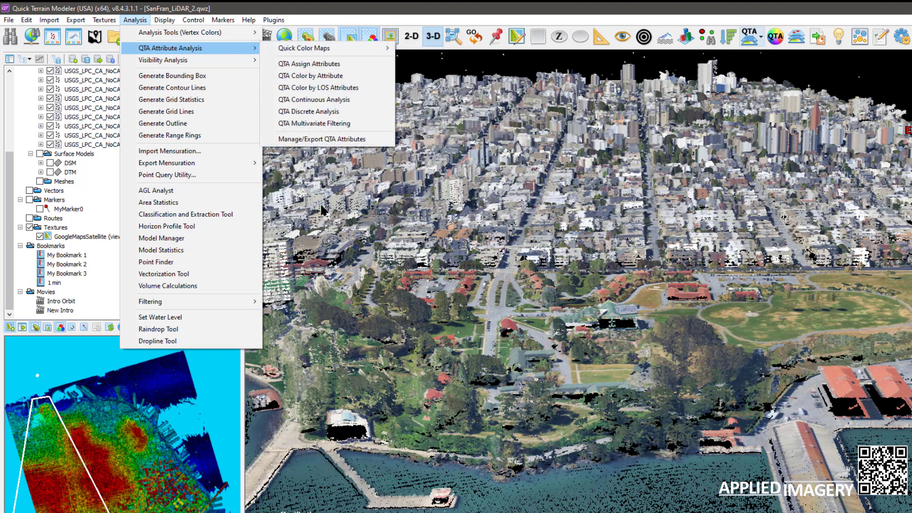
pyautogui.click(340, 92)
# - Colour the point cloud by classification, then by height using Height By Z
pyautogui.click(351, 42)
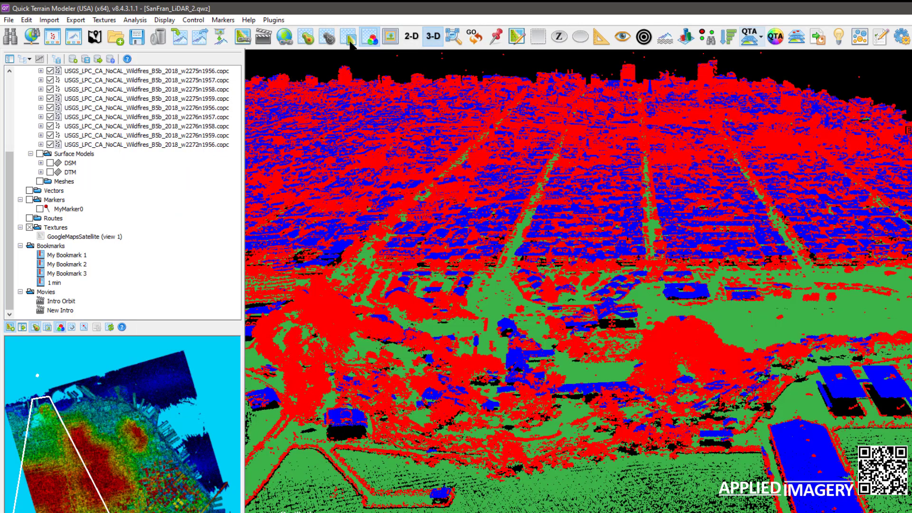
pyautogui.click(760, 42)
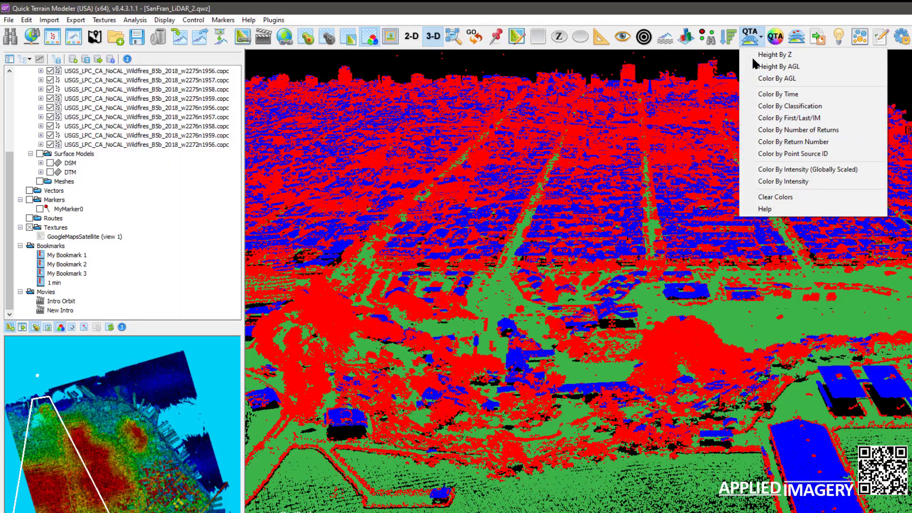
pyautogui.click(308, 38)
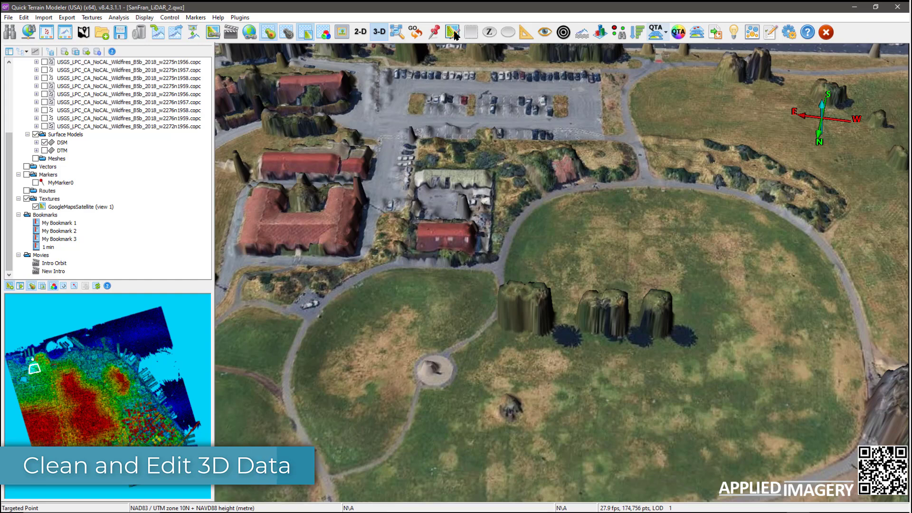
# - Outline the three lawn trees with a polygon selection, remove them, and clear the selection
pyautogui.click(456, 35)
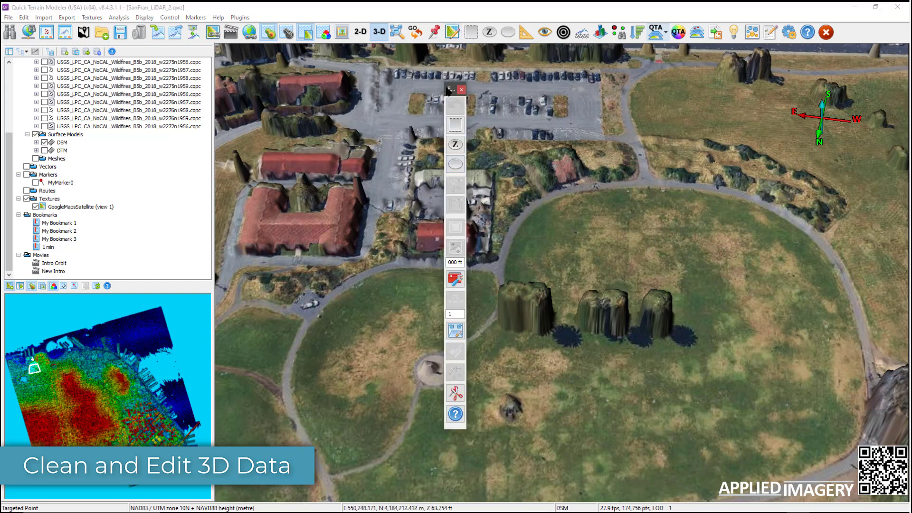
pyautogui.moveTo(441, 98); pyautogui.dragTo(404, 98)
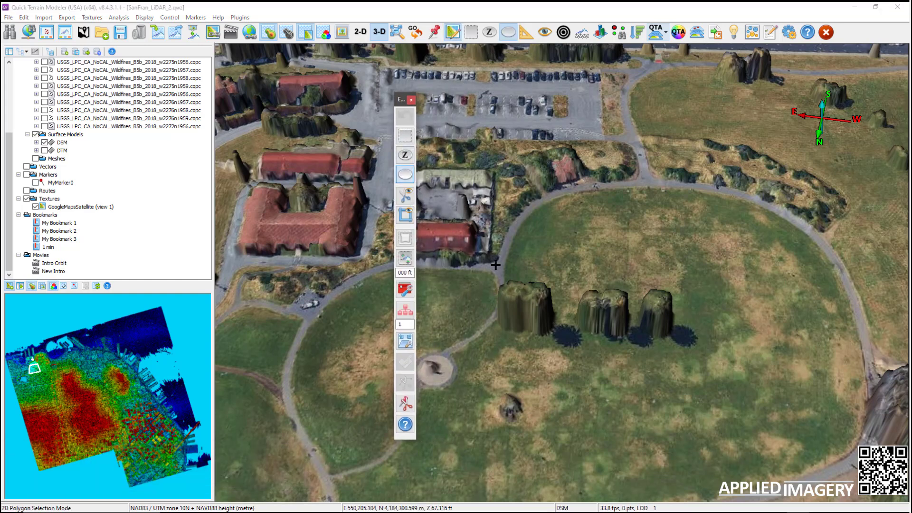
pyautogui.click(495, 258)
pyautogui.click(716, 319)
pyautogui.click(676, 368)
pyautogui.click(631, 374)
pyautogui.click(484, 340)
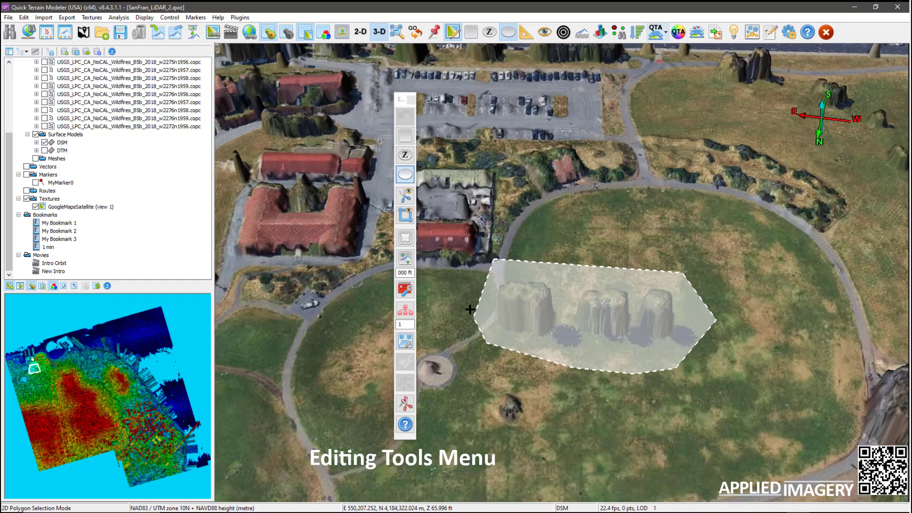
pyautogui.click(404, 243)
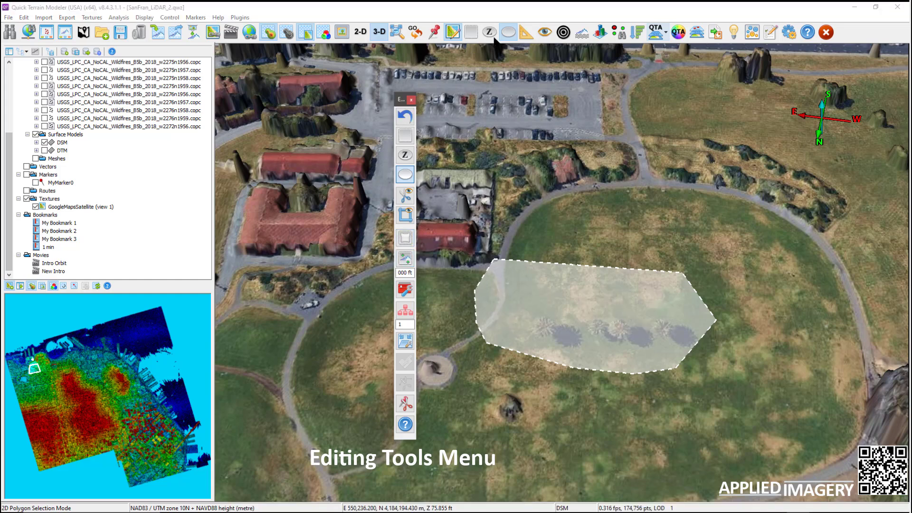
pyautogui.click(508, 32)
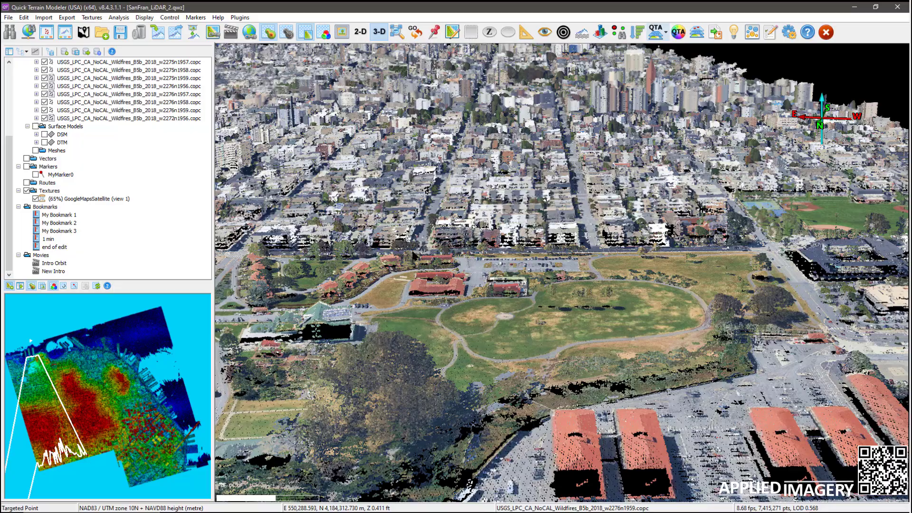
# - Select an oval area over the park, then run building extraction from the Classification and Extraction Tool
pyautogui.click(453, 32)
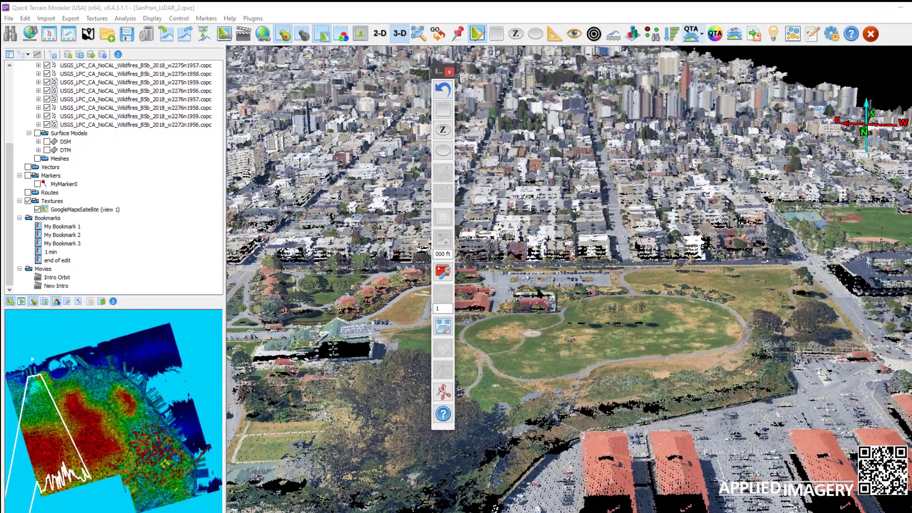
pyautogui.click(443, 150)
pyautogui.moveTo(564, 317); pyautogui.dragTo(601, 347)
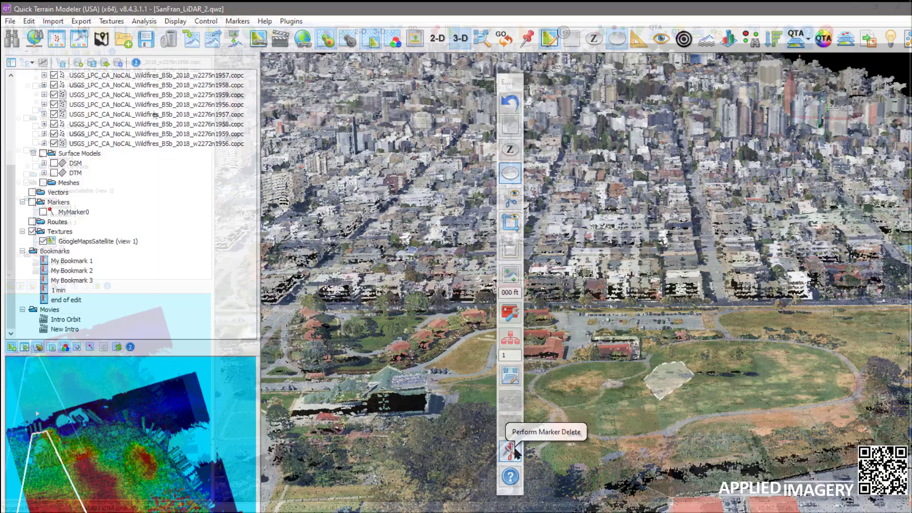
pyautogui.click(122, 17)
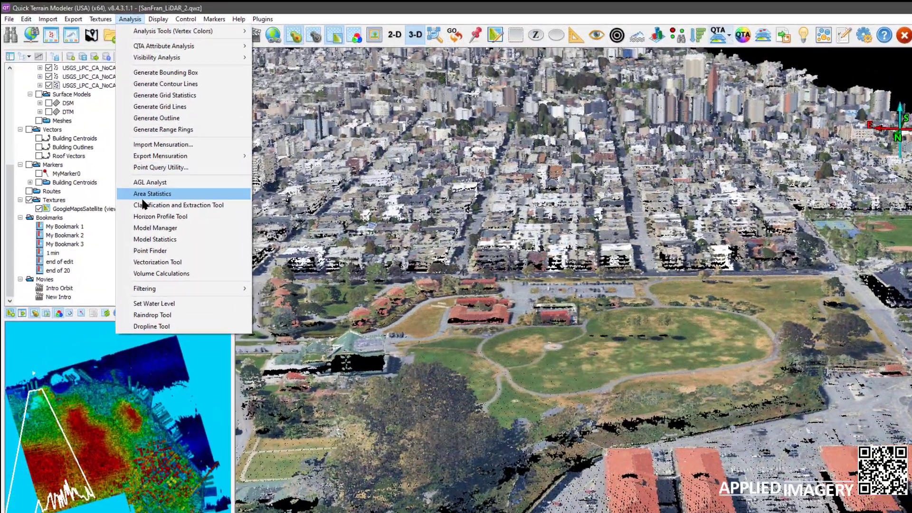
pyautogui.click(143, 204)
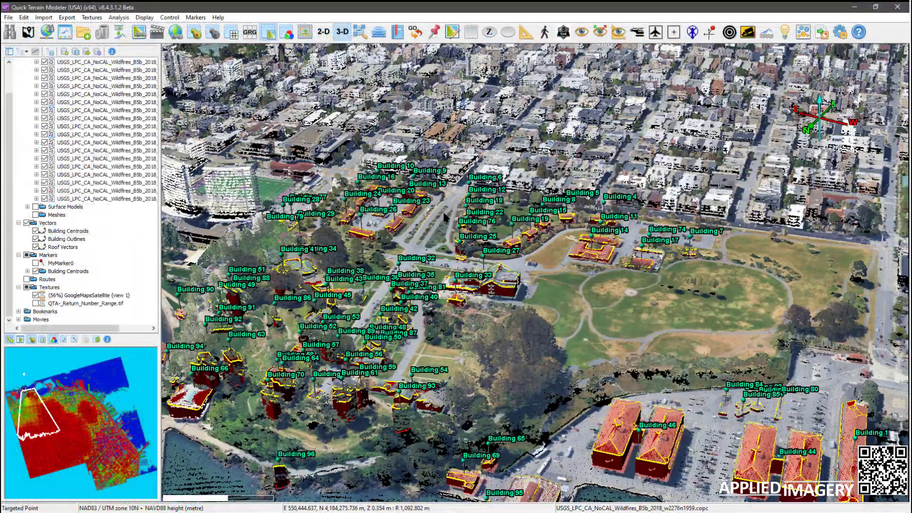
pyautogui.scroll(5, 445, 218)
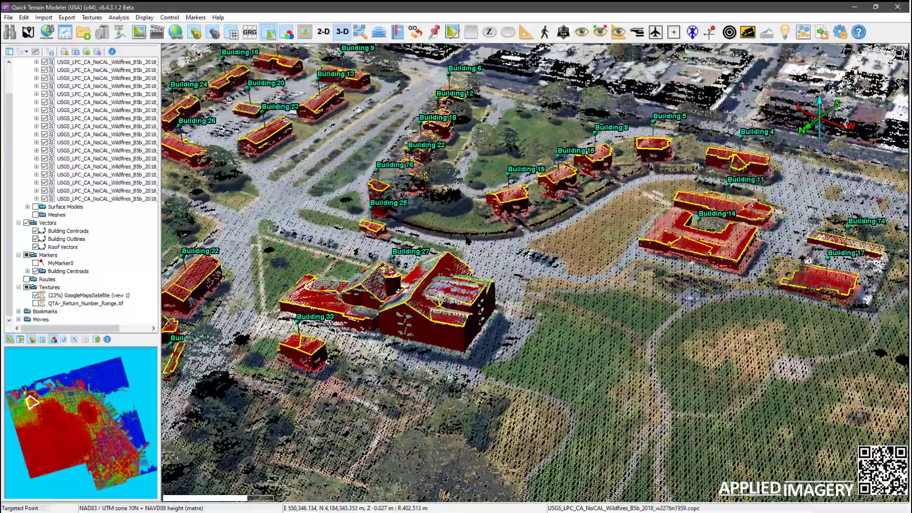
pyautogui.scroll(2, 535, 271)
pyautogui.scroll(2, 535, 271)
pyautogui.scroll(2, 534, 272)
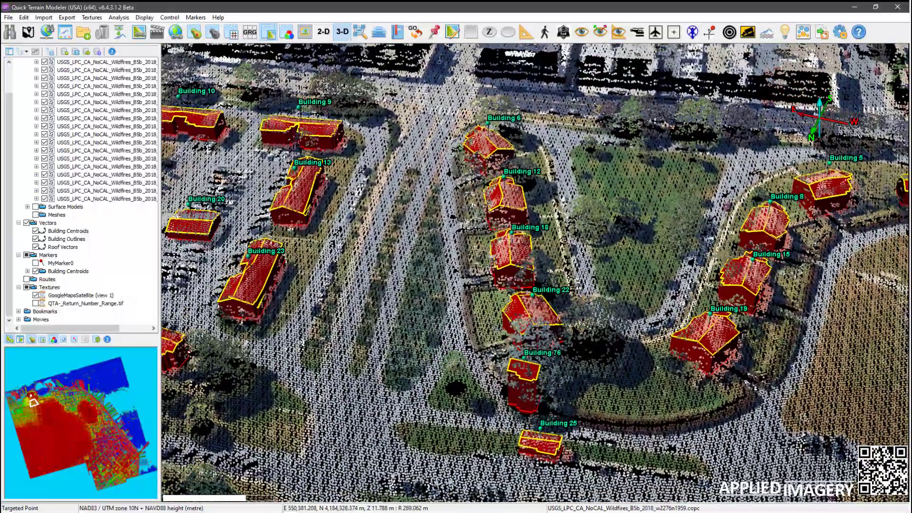
# - Outline Building 76 with a polygon selection, vector-delete it with its roof points, and exit selection mode
pyautogui.click(455, 38)
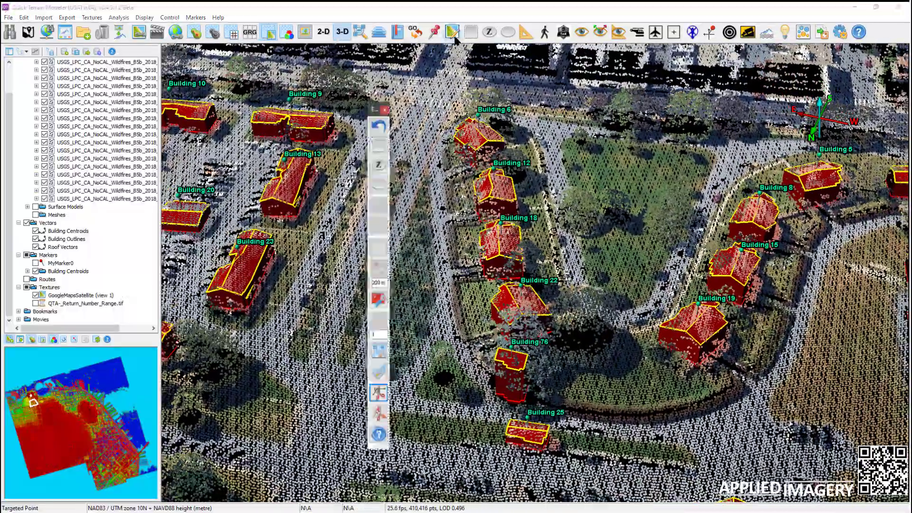
pyautogui.click(505, 36)
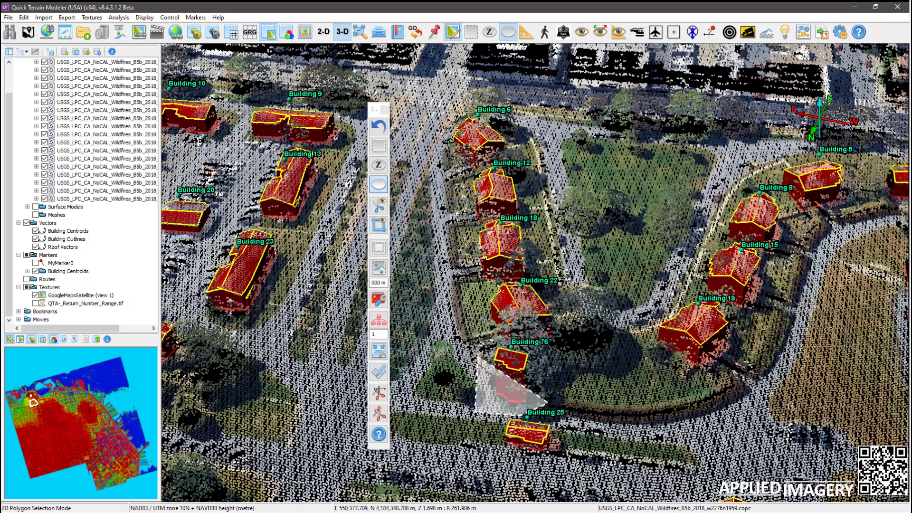
pyautogui.click(383, 414)
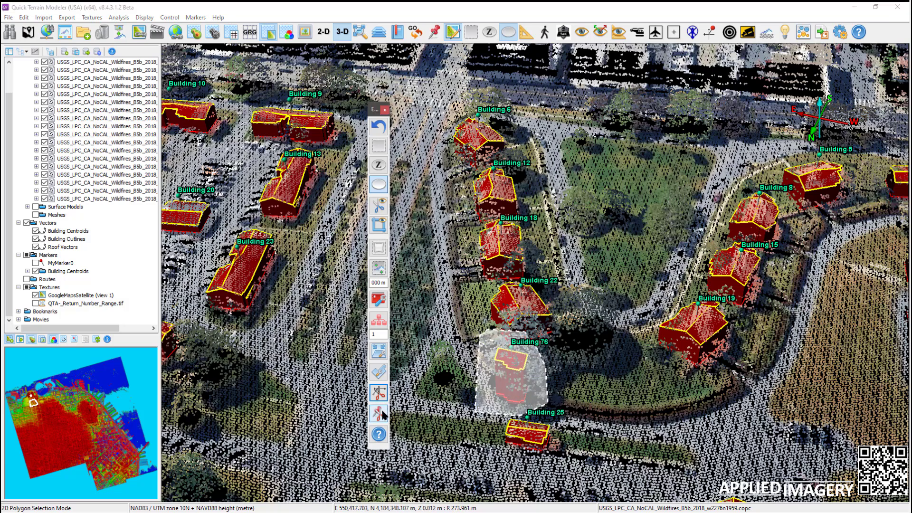
pyautogui.click(380, 397)
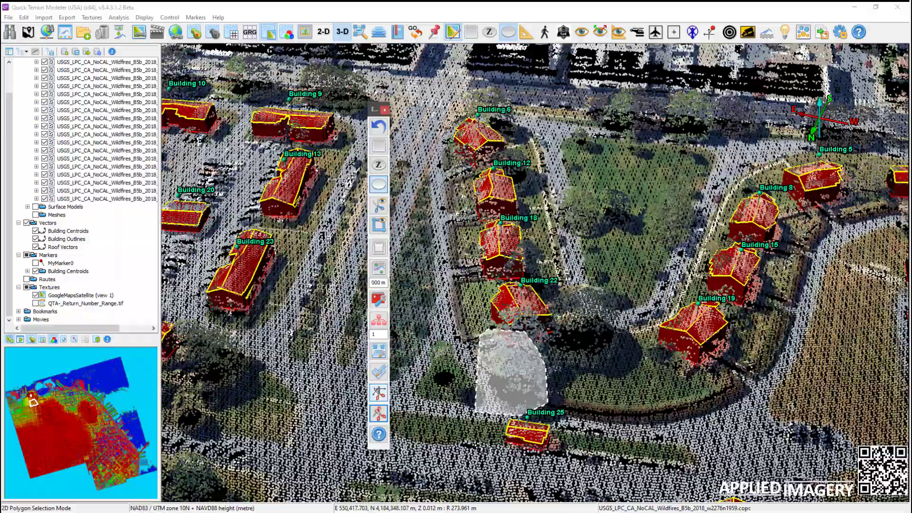
pyautogui.click(507, 35)
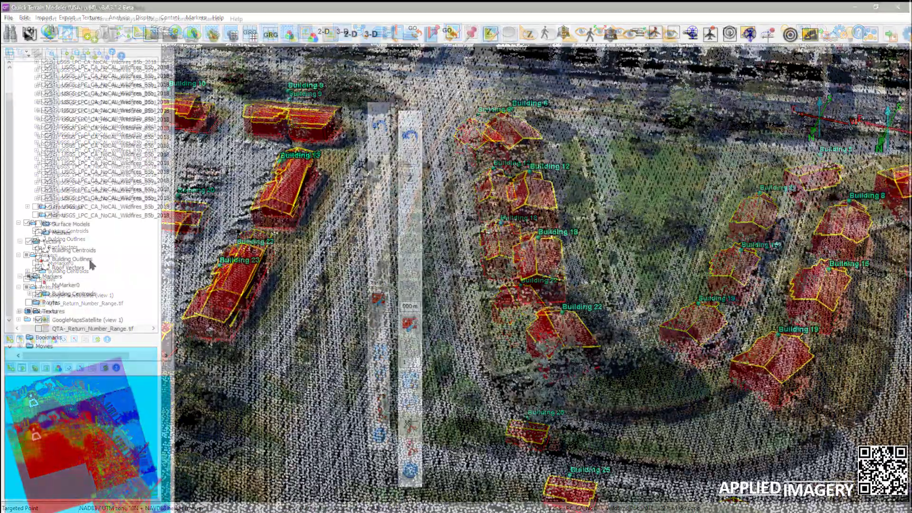
# - Show the export format list from the Building Outlines layer's context menu
pyautogui.click(89, 257)
pyautogui.rightClick(89, 258)
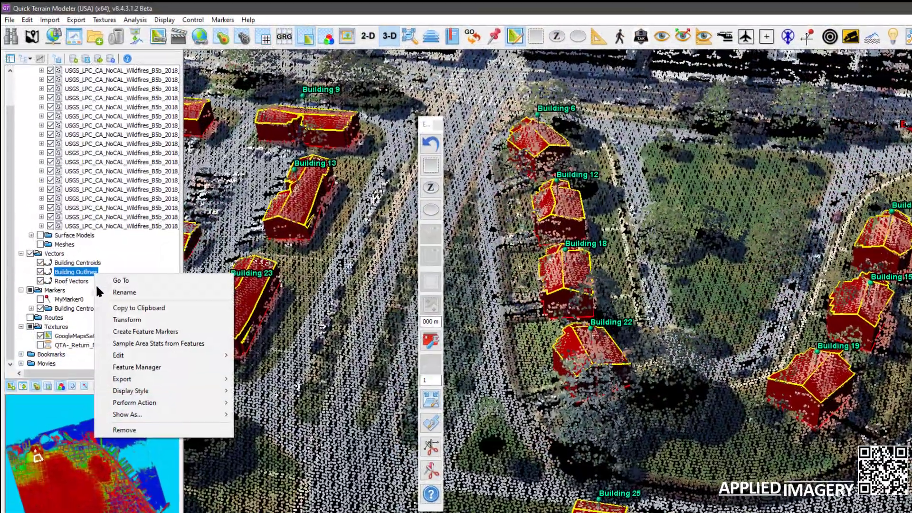
pyautogui.moveTo(137, 424)
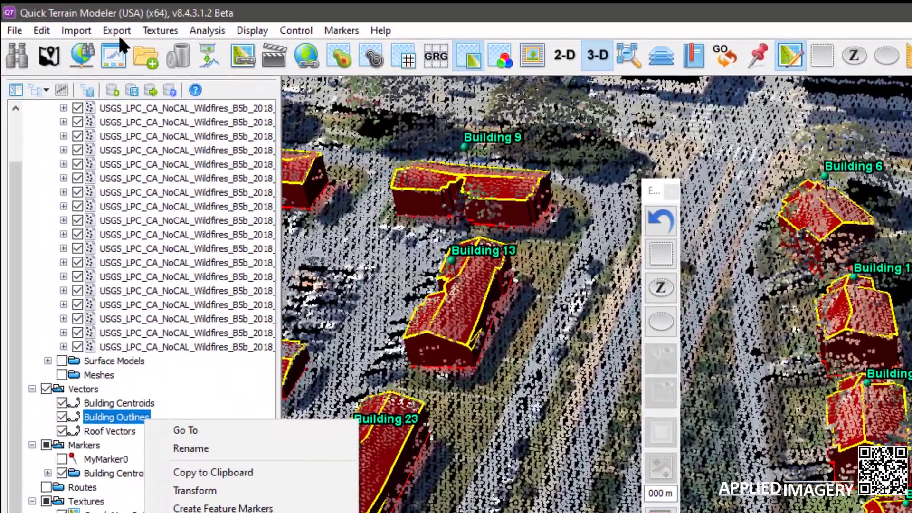
pyautogui.click(109, 28)
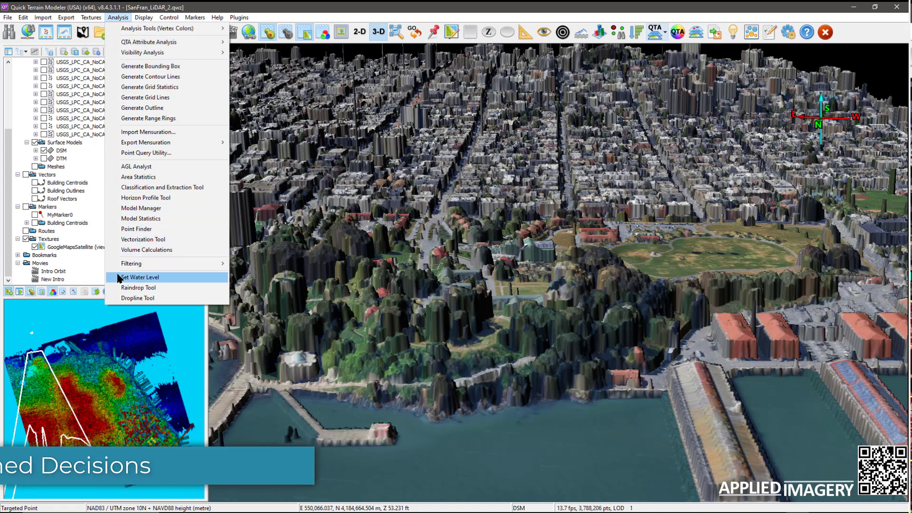
# - Start Set Water Level, move its window aside, and raise the level to about 76.181 ft
pyautogui.click(140, 276)
pyautogui.moveTo(133, 31); pyautogui.dragTo(345, 70)
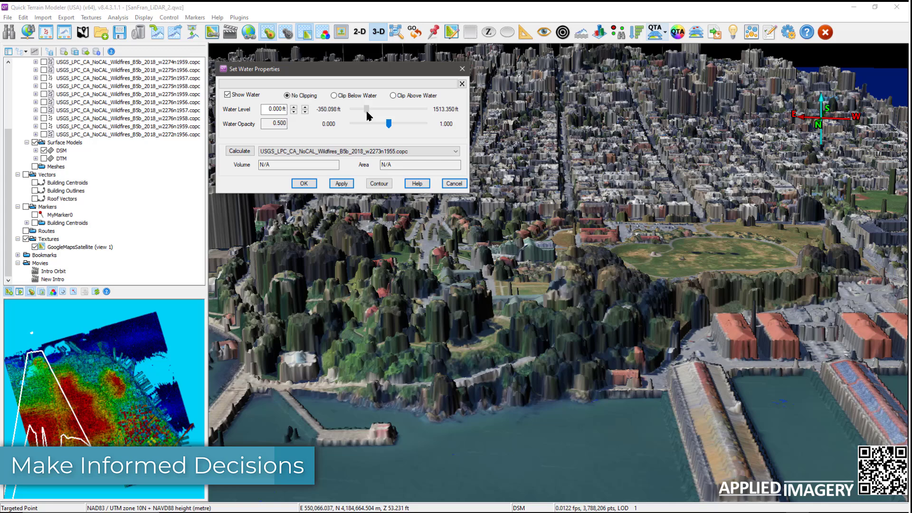
pyautogui.moveTo(368, 112); pyautogui.dragTo(368, 116)
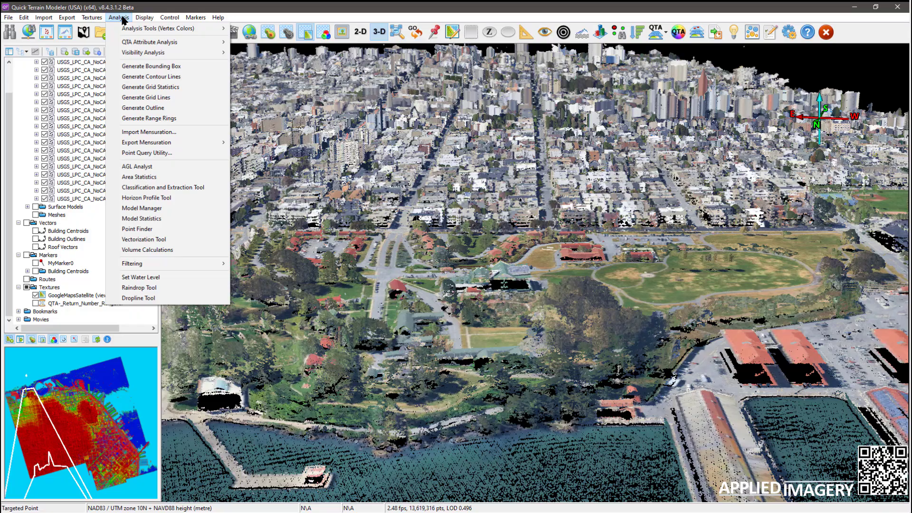
# - Calculate a slope grid in Generate Grid Statistics and colour the scene by it
pyautogui.click(125, 89)
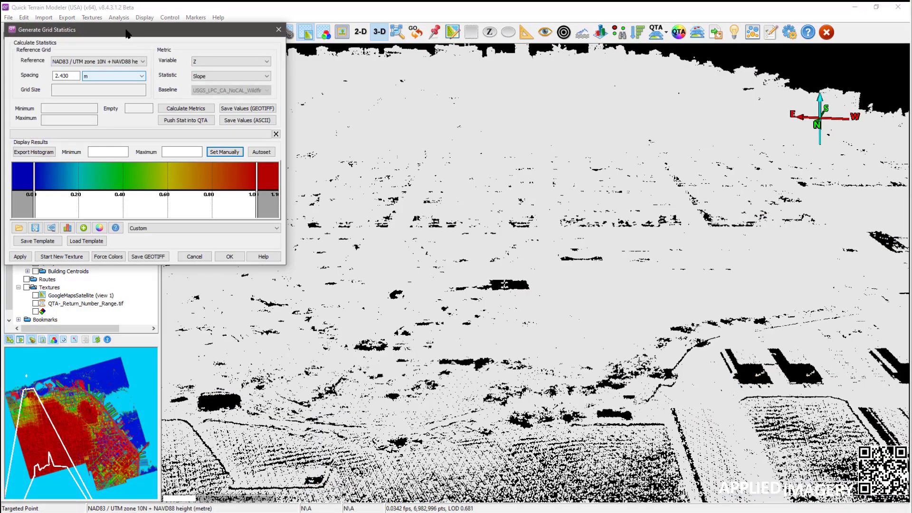
pyautogui.moveTo(126, 33); pyautogui.dragTo(297, 67)
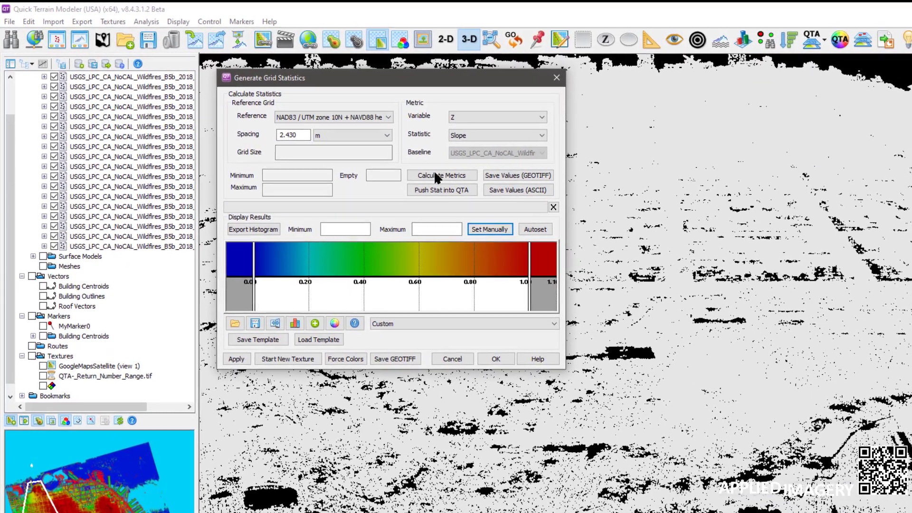
pyautogui.click(429, 170)
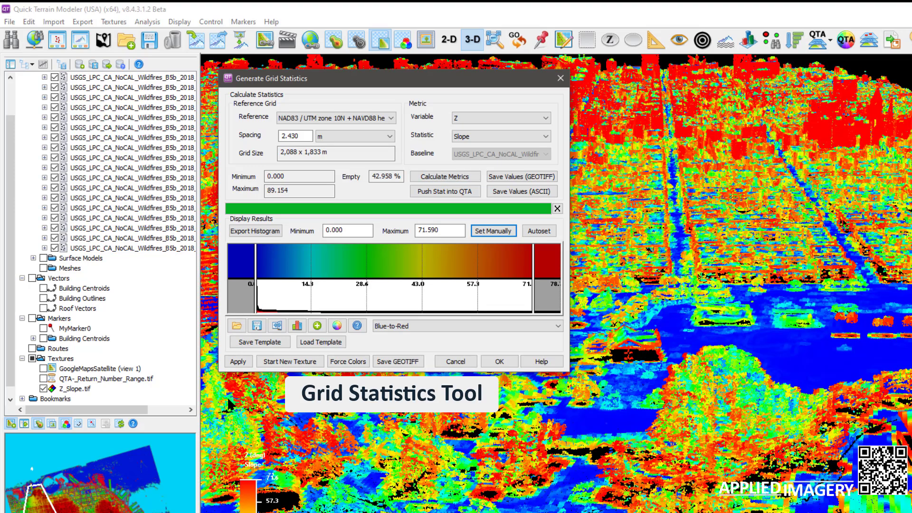
# - Set the grid Variable to QTA: Return Number and the Statistic to Range
pyautogui.click(528, 122)
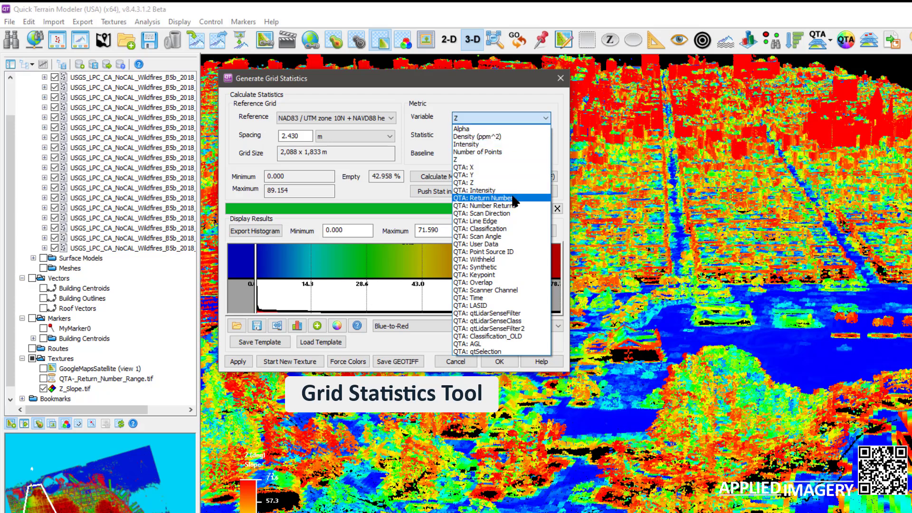
pyautogui.click(513, 197)
pyautogui.click(527, 139)
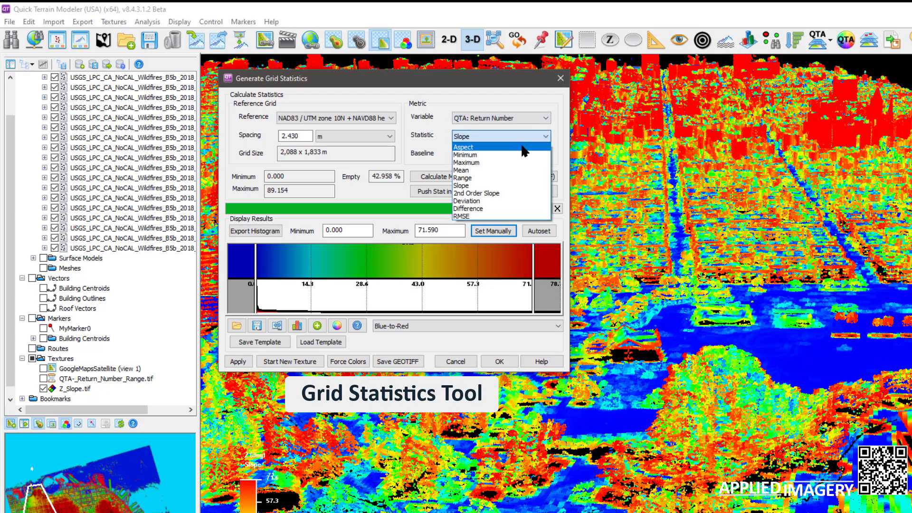
pyautogui.click(514, 182)
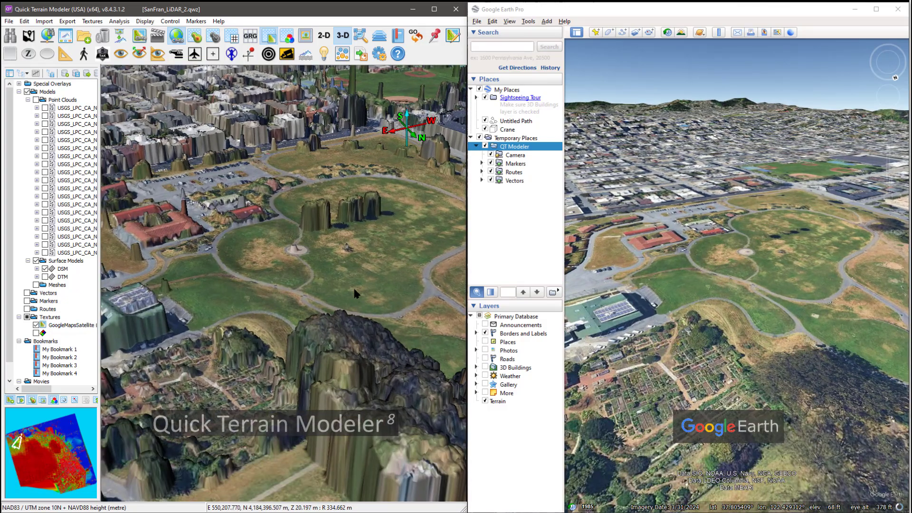
# - Place marker MyMarker14 on the park lawn and tilt the view so Google Earth follows
pyautogui.click(354, 288)
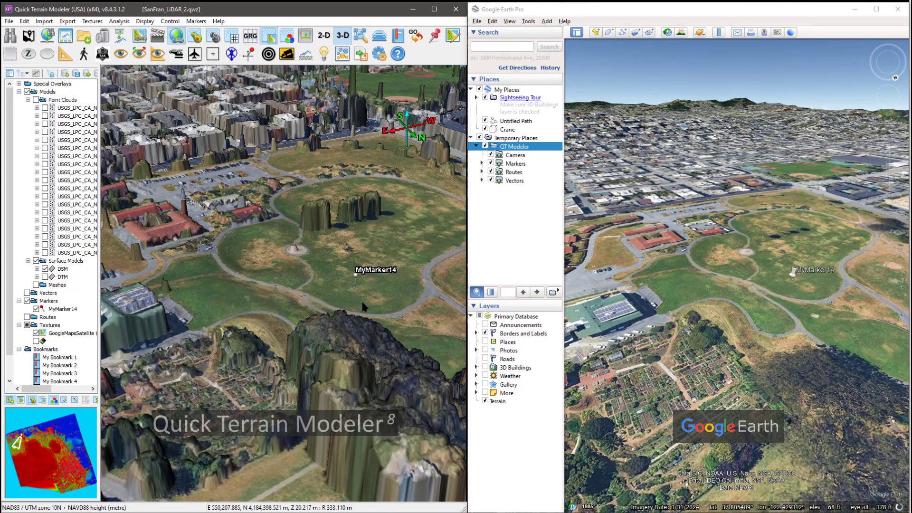
pyautogui.moveTo(364, 307); pyautogui.dragTo(376, 344)
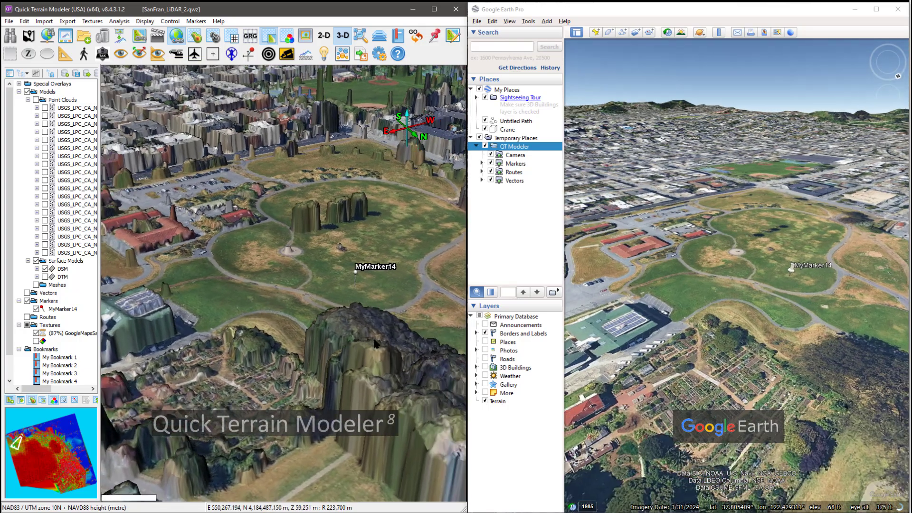